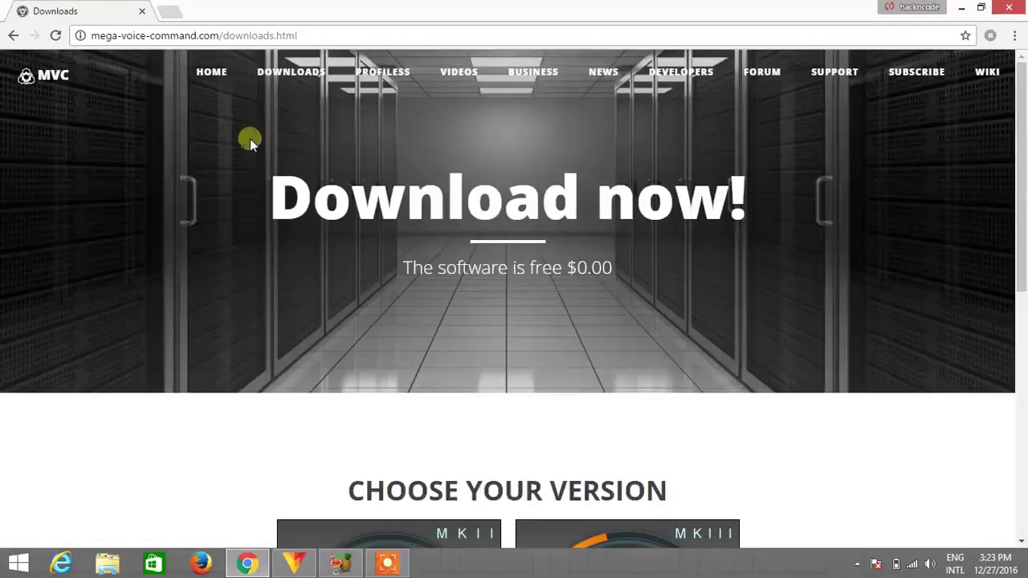
# Choose the MKII download, select the Windows edition, and proceed to FREE DOWNLOAD
pyautogui.scroll(-2, 223, 387)
pyautogui.scroll(-3, 222, 387)
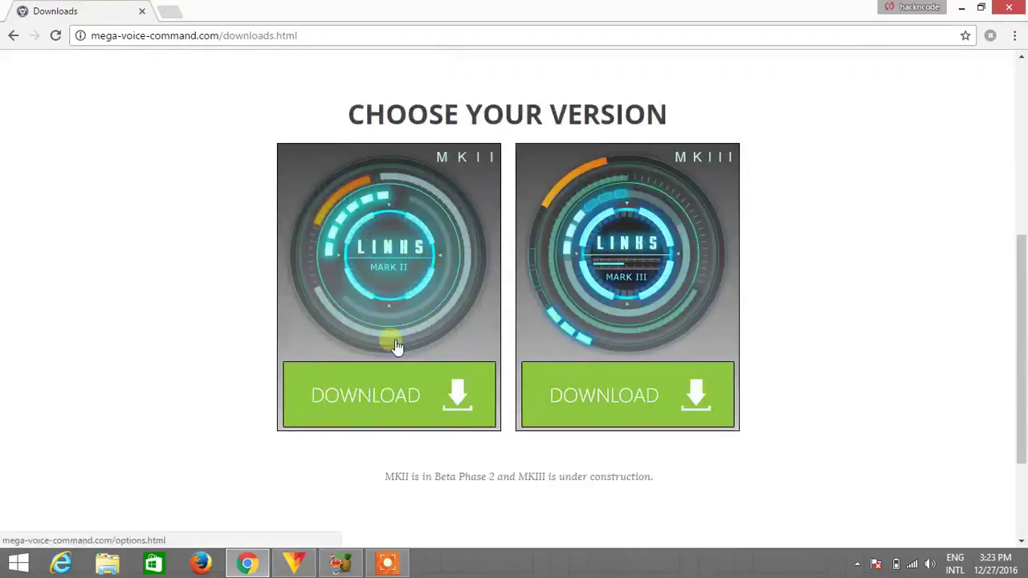
pyautogui.click(377, 394)
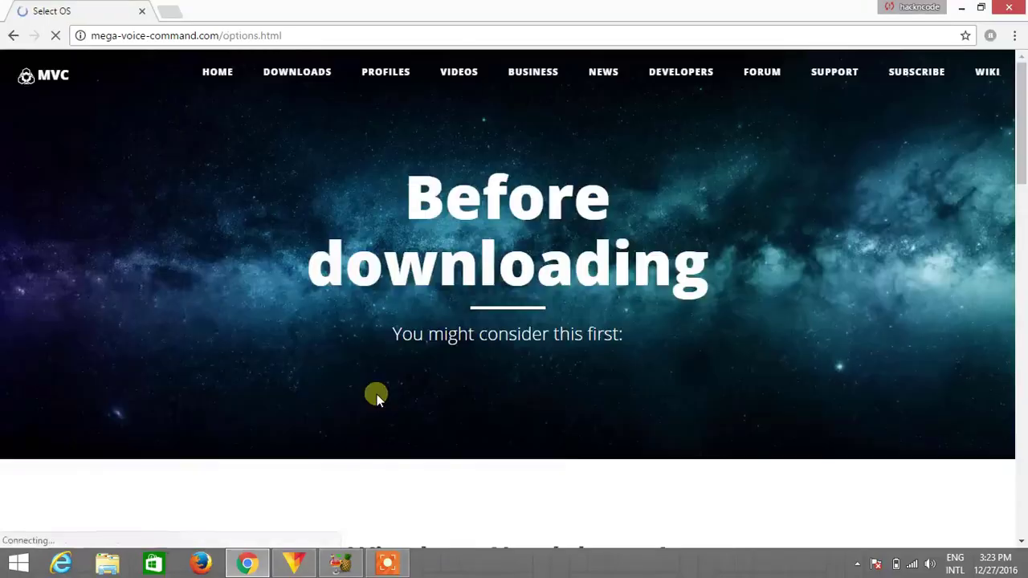
pyautogui.scroll(-8, 376, 394)
pyautogui.scroll(-8, 197, 354)
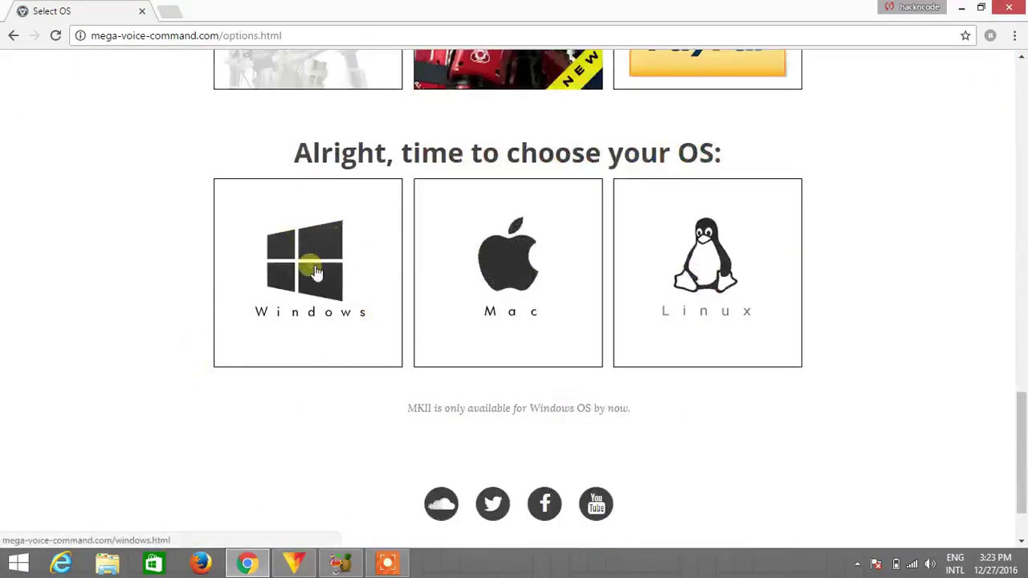
pyautogui.click(312, 267)
pyautogui.scroll(-4, 372, 238)
pyautogui.scroll(-5, 372, 238)
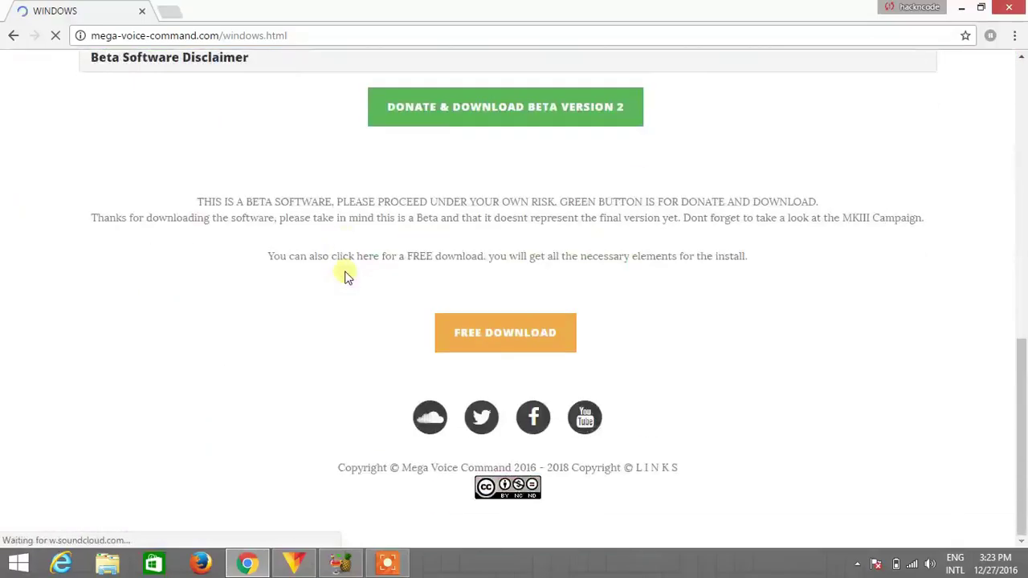
pyautogui.click(524, 347)
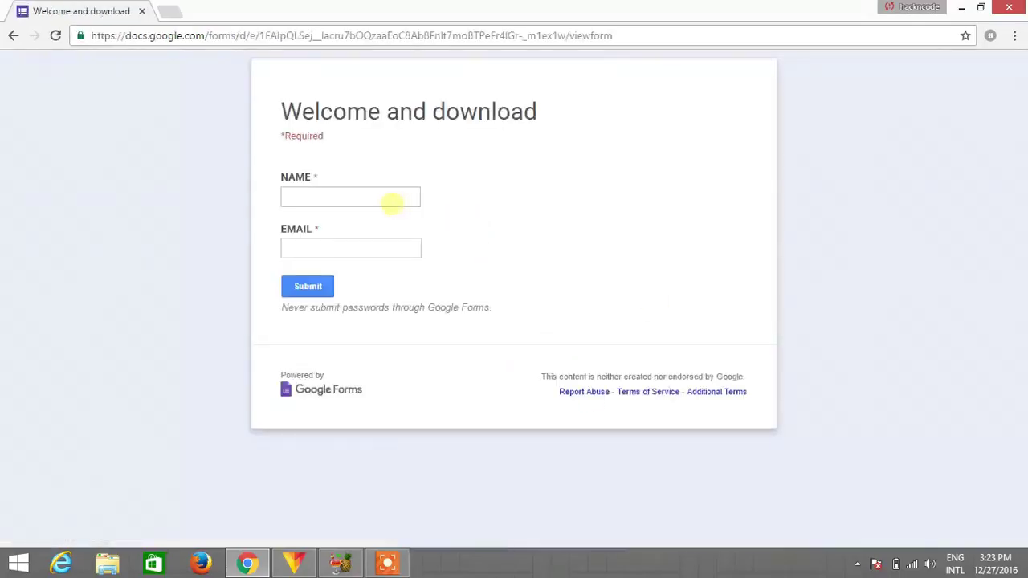
# Fill the NAME and EMAIL fields from autofill suggestions and submit the form
pyautogui.click(391, 201)
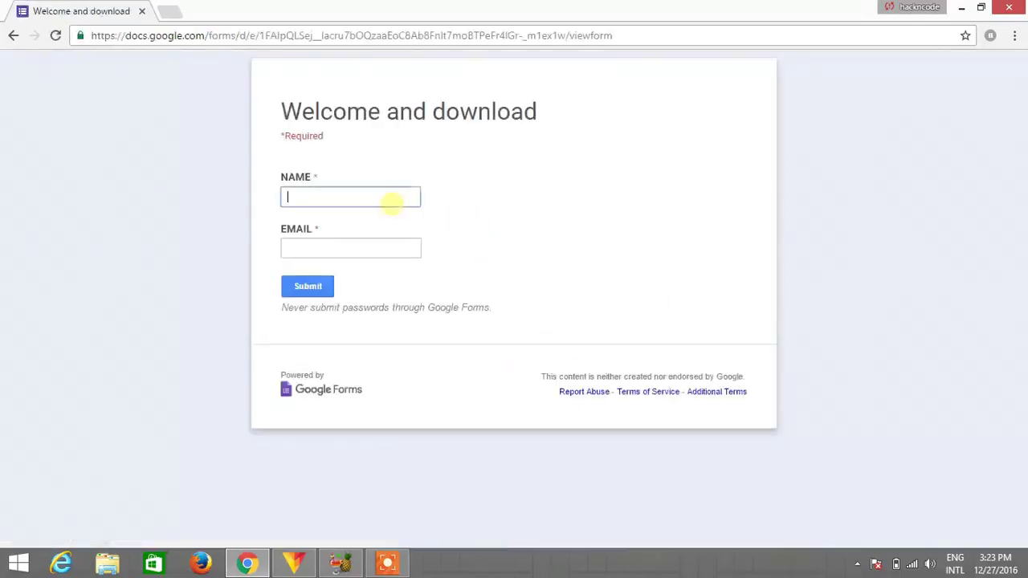
pyautogui.write('R')
pyautogui.press('Down')
pyautogui.press('Return')
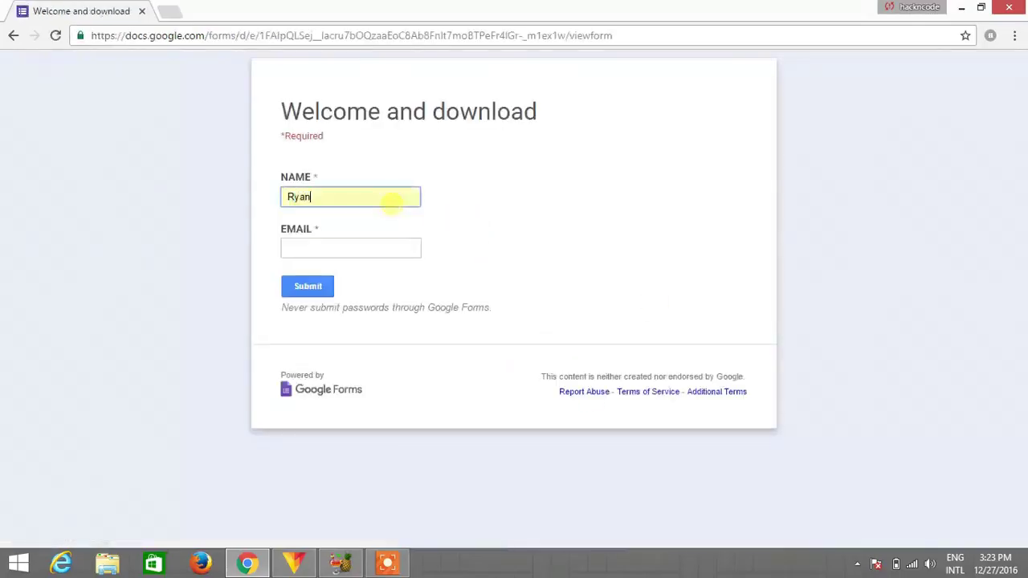
pyautogui.press('Tab')
pyautogui.write('h')
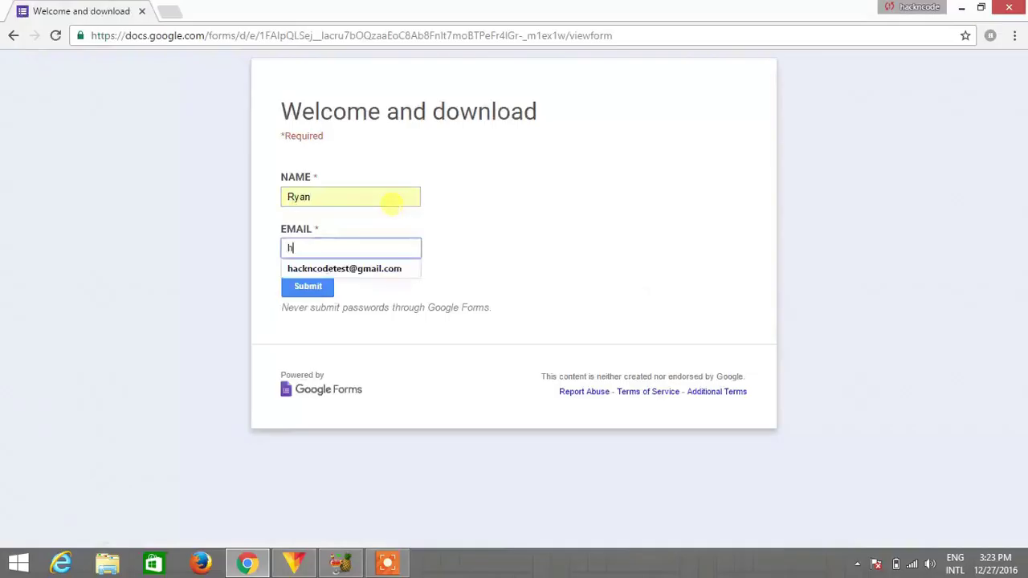
pyautogui.press('Down')
pyautogui.press('Return')
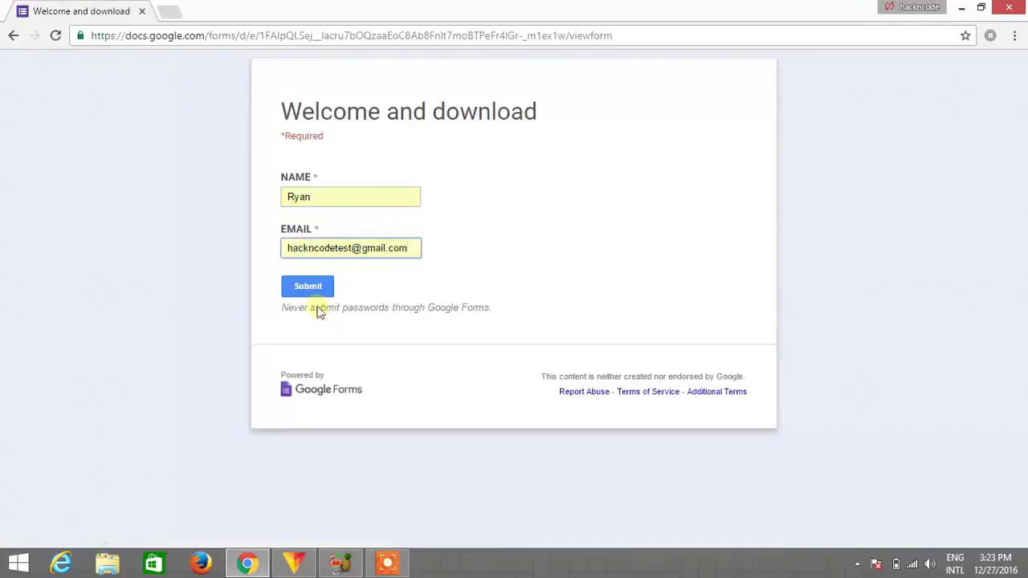
pyautogui.click(296, 293)
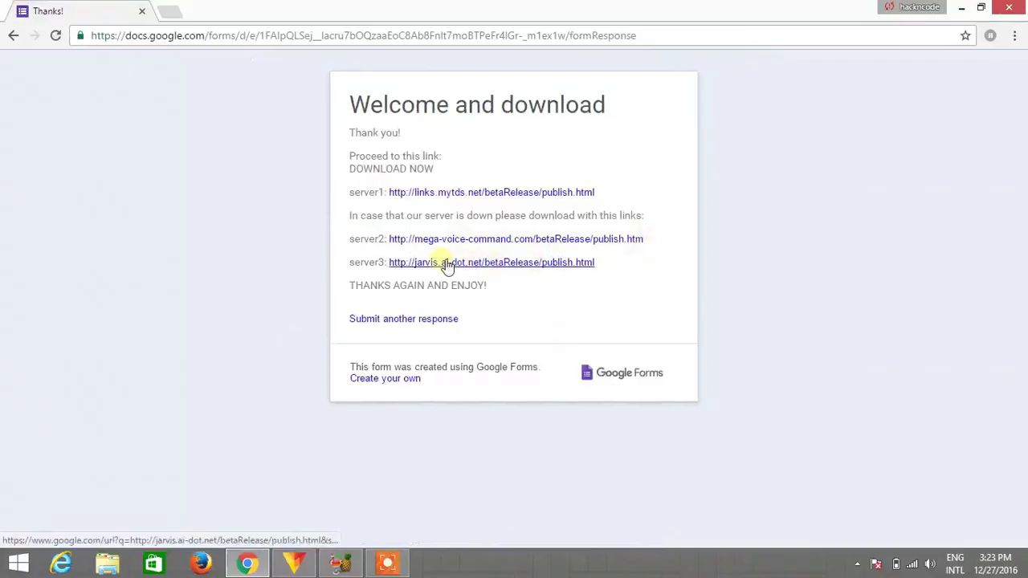
# Download setup.exe with its prerequisites from the server3 page, then minimise Chrome to the desktop
pyautogui.click(506, 268)
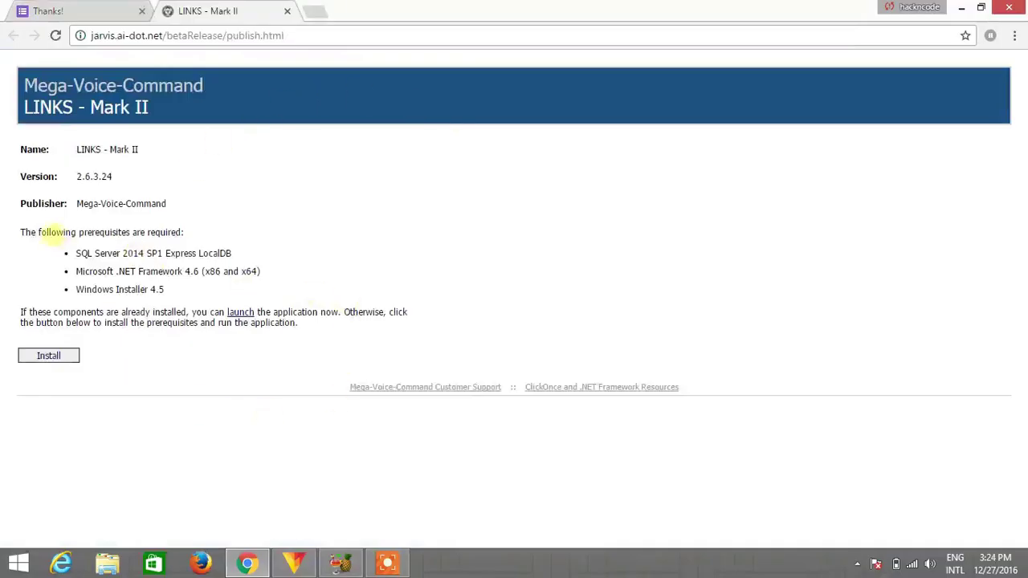
pyautogui.moveTo(56, 256); pyautogui.dragTo(165, 290)
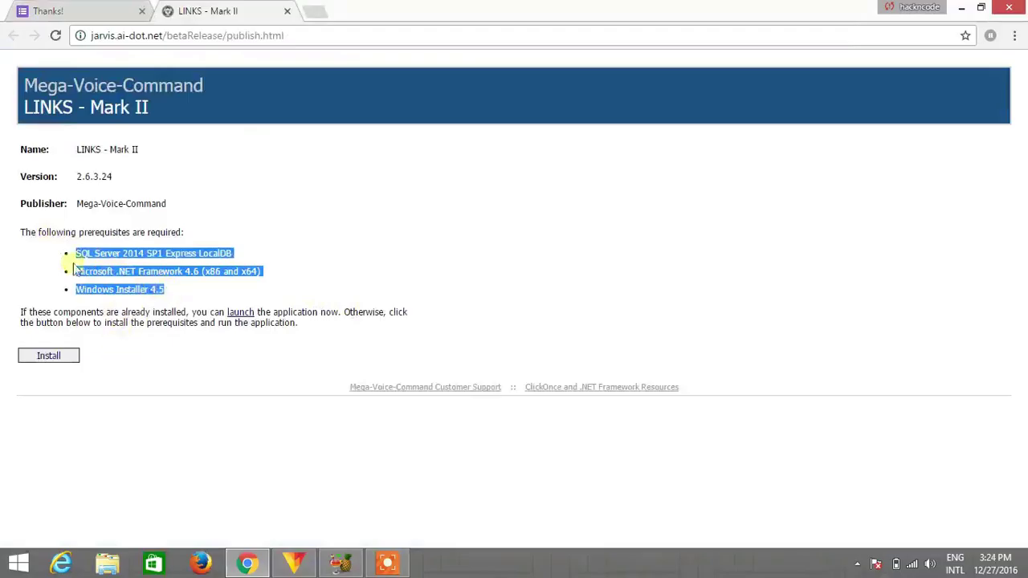
pyautogui.click(48, 261)
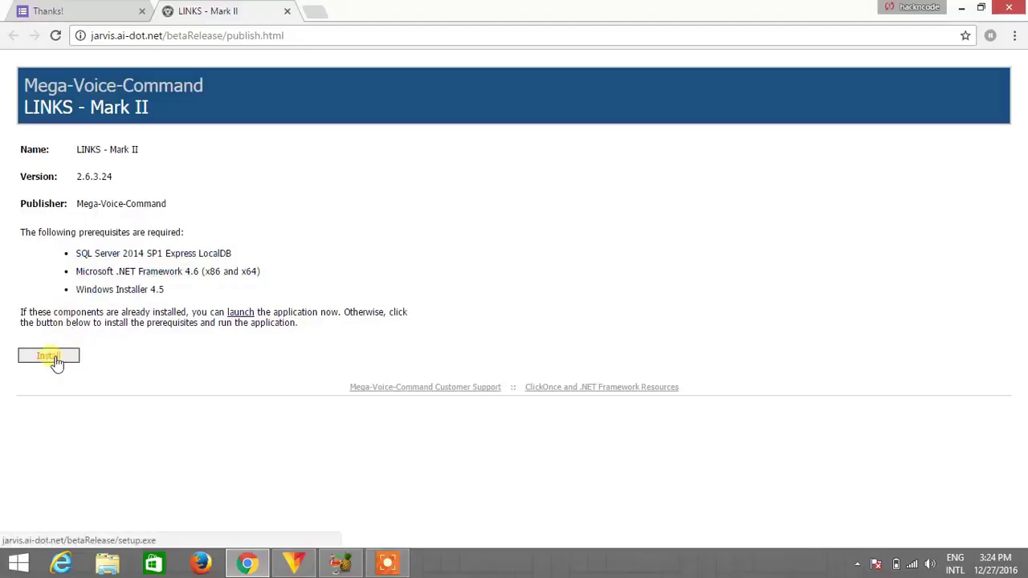
pyautogui.click(56, 361)
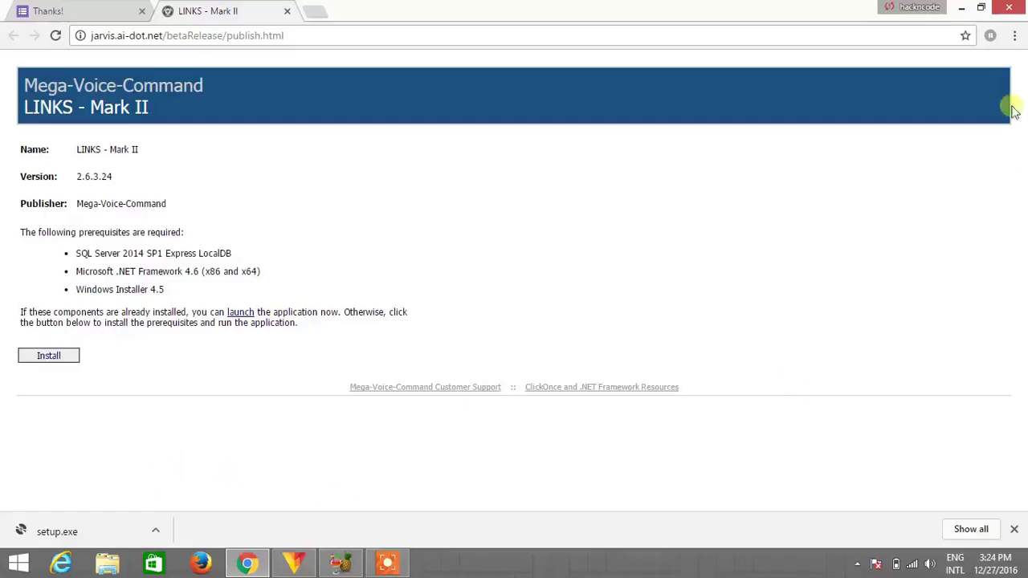
pyautogui.click(959, 8)
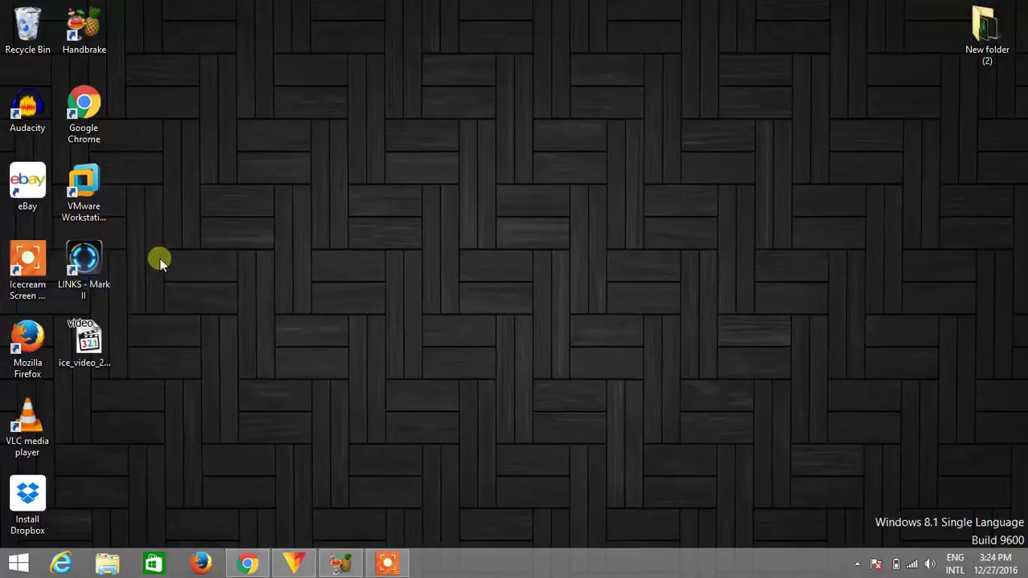
# Launch LINKS - Mark II from its desktop shortcut and let the widget load
pyautogui.click(78, 262)
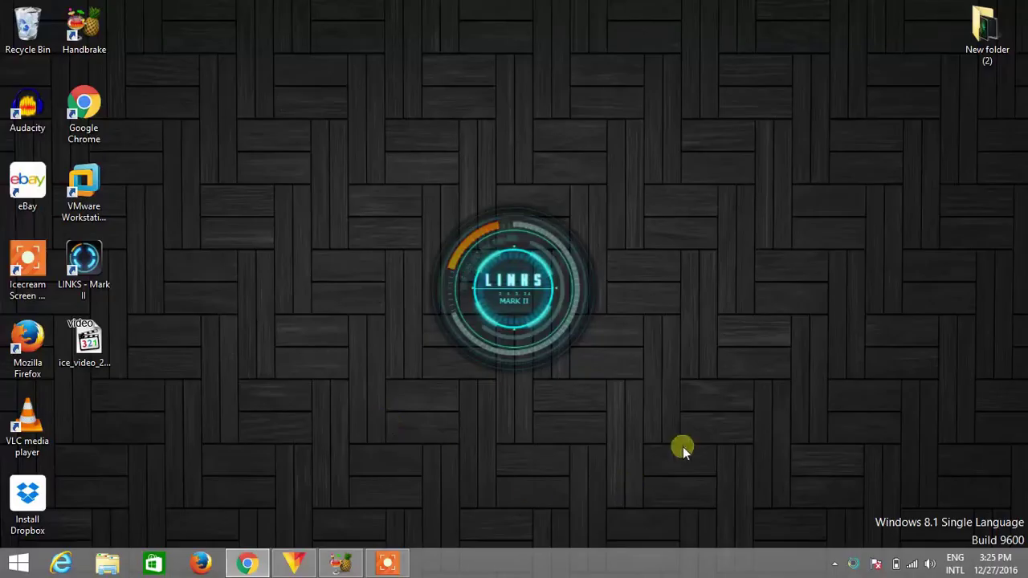
# Dismiss the Sound Effects panel and open CUSTOMIZE from the widget's option ring
pyautogui.click(466, 235)
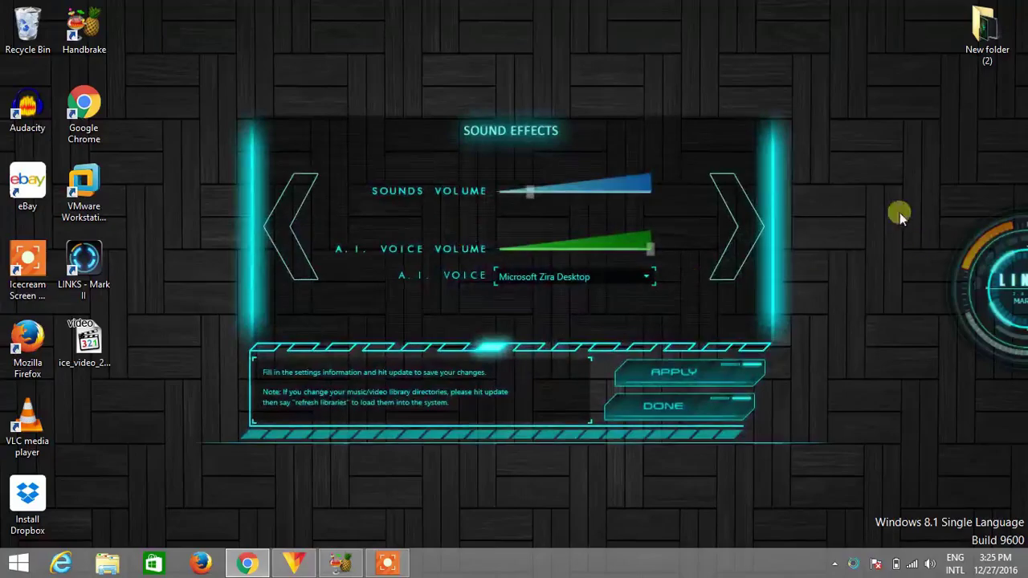
pyautogui.click(671, 404)
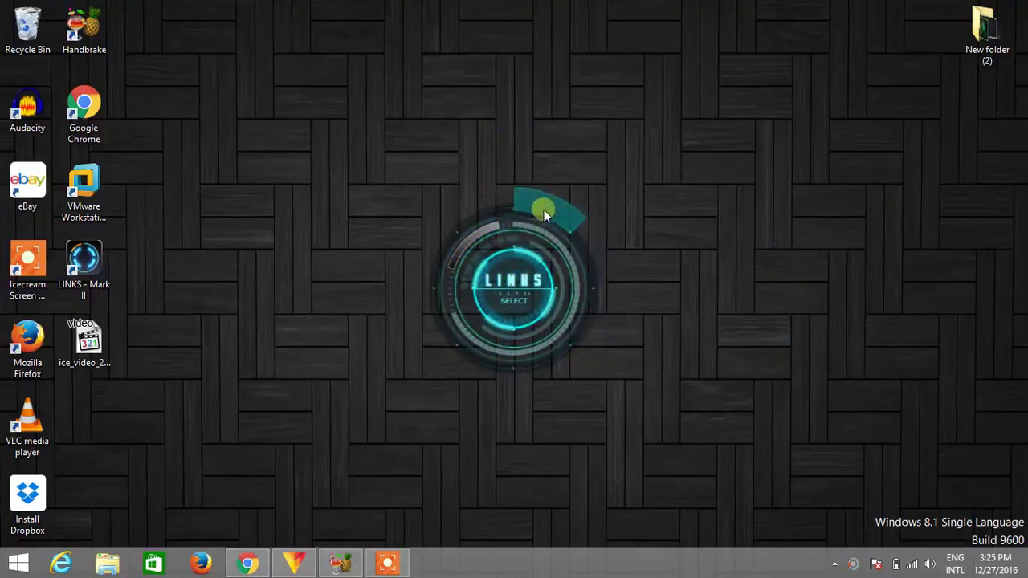
pyautogui.click(543, 209)
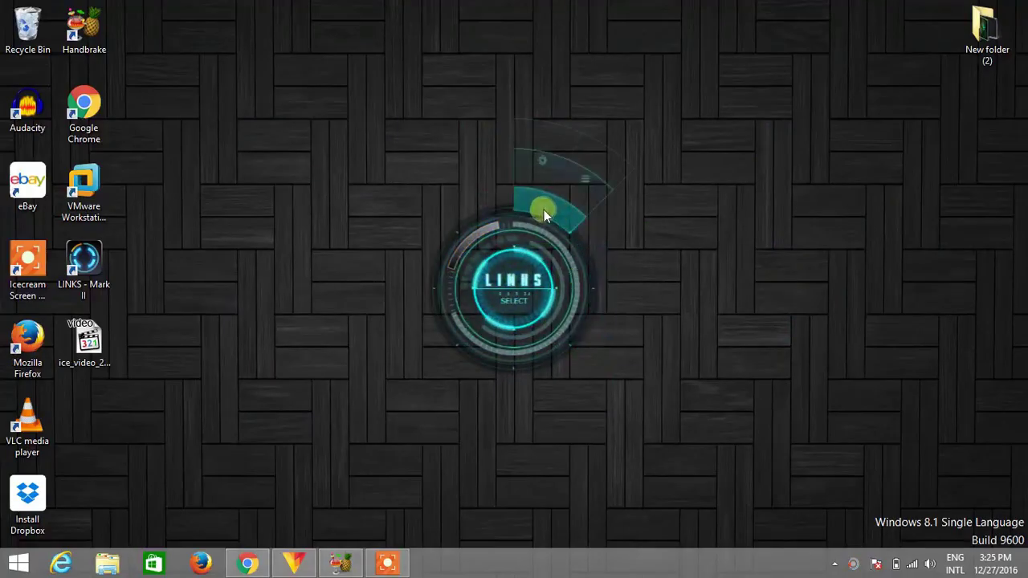
pyautogui.click(592, 165)
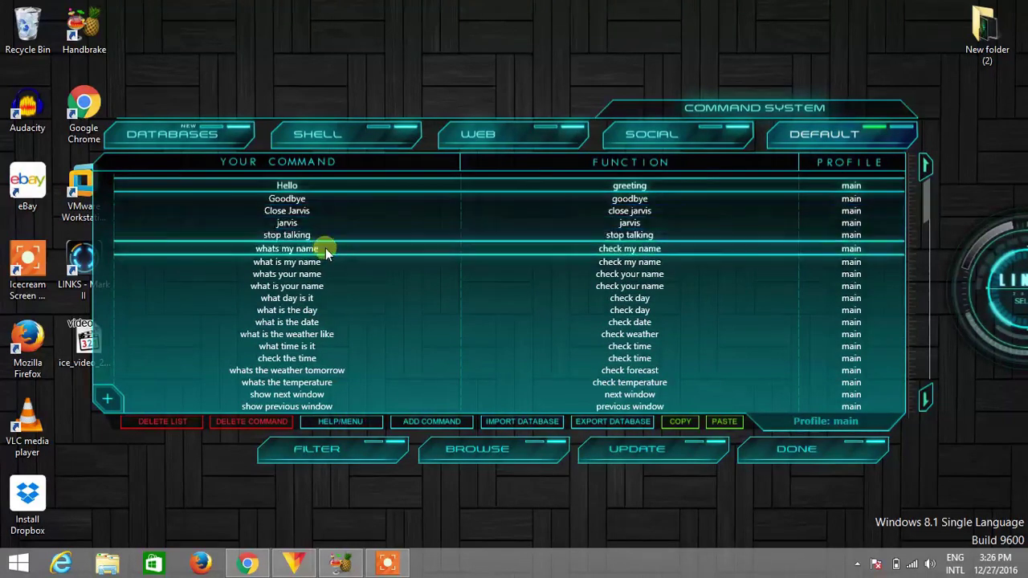
pyautogui.scroll(-8, 347, 314)
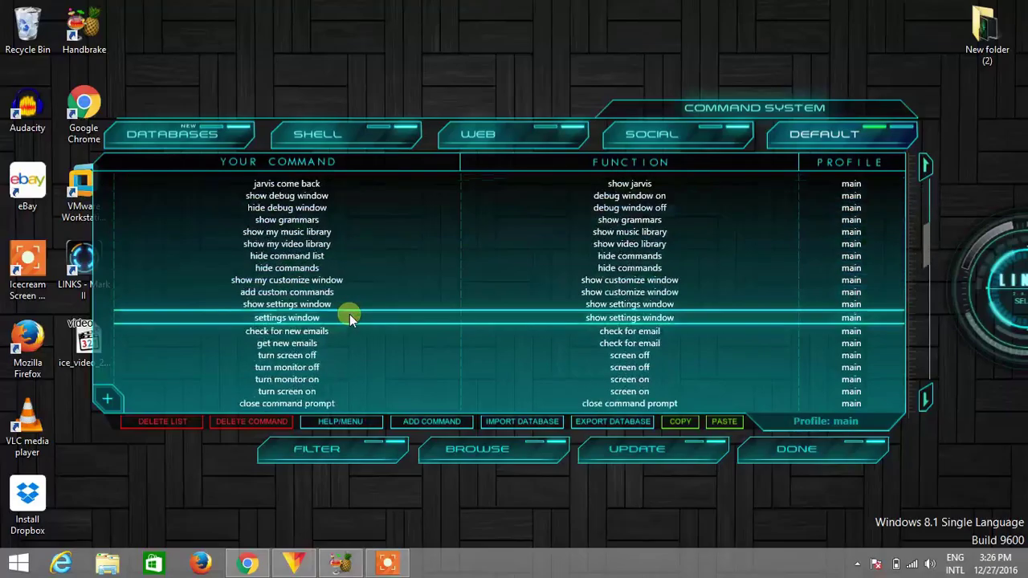
pyautogui.scroll(-4, 350, 318)
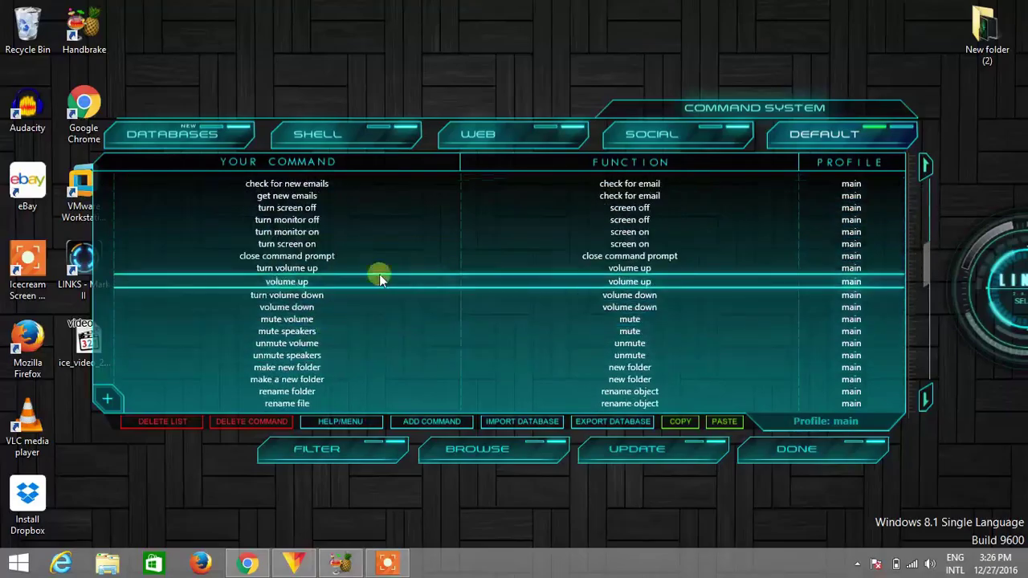
pyautogui.scroll(-5, 448, 329)
pyautogui.scroll(-1, 444, 323)
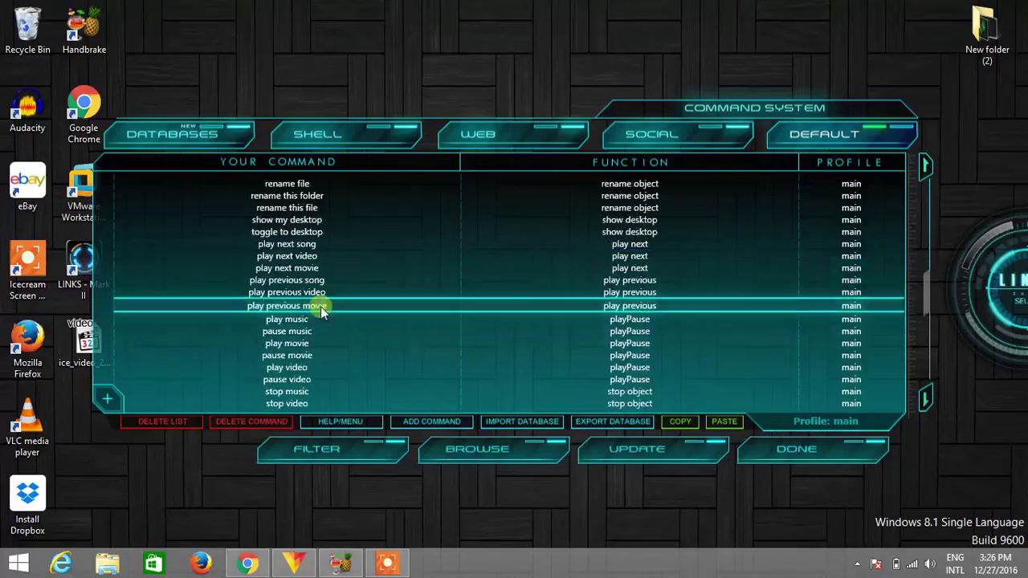
pyautogui.scroll(-2, 430, 373)
pyautogui.scroll(-6, 430, 372)
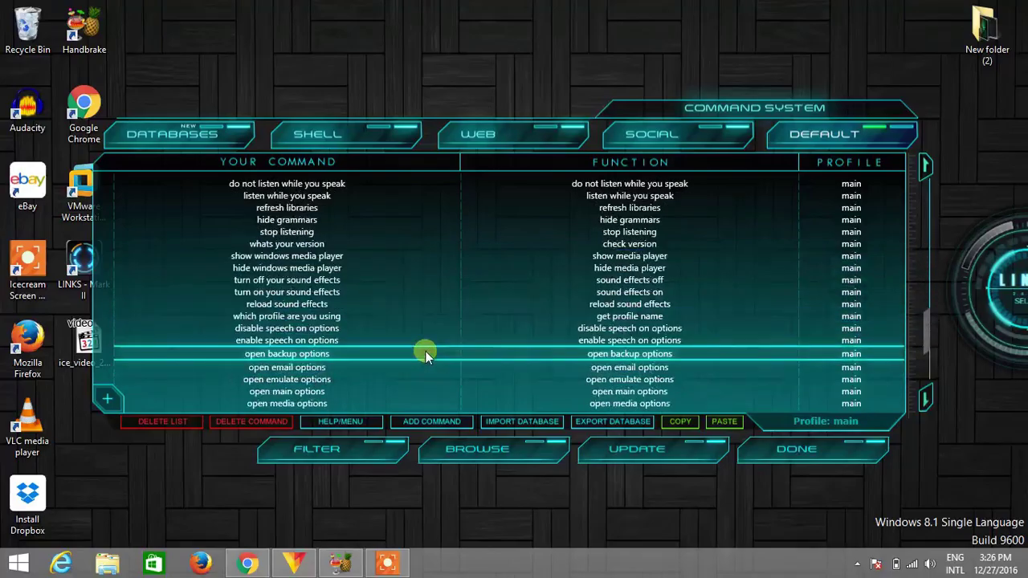
pyautogui.scroll(-4, 426, 353)
pyautogui.scroll(-2, 425, 353)
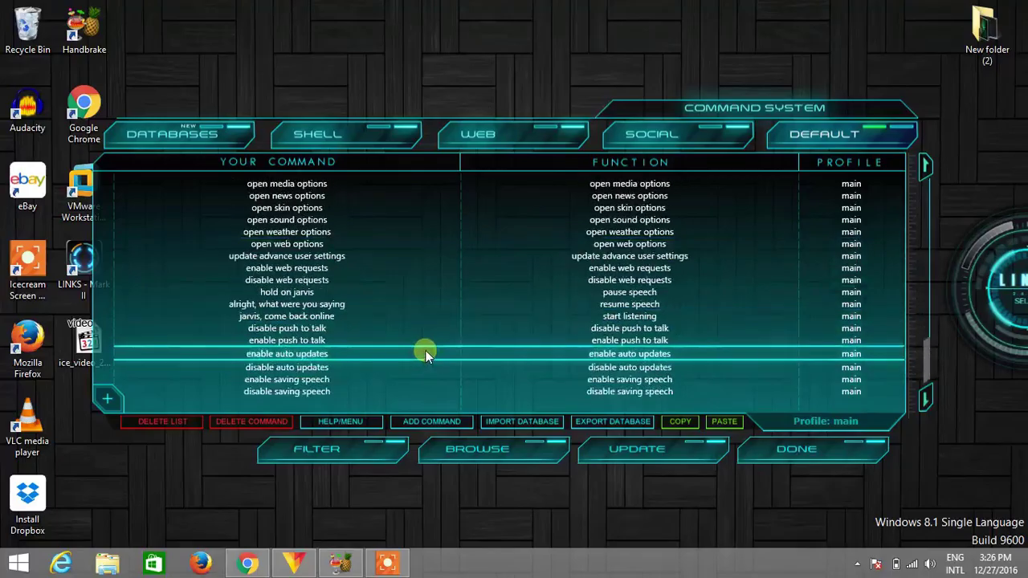
# Inspect the empty row in the SOCIAL command list, then switch to the WEB commands
pyautogui.scroll(6, 426, 354)
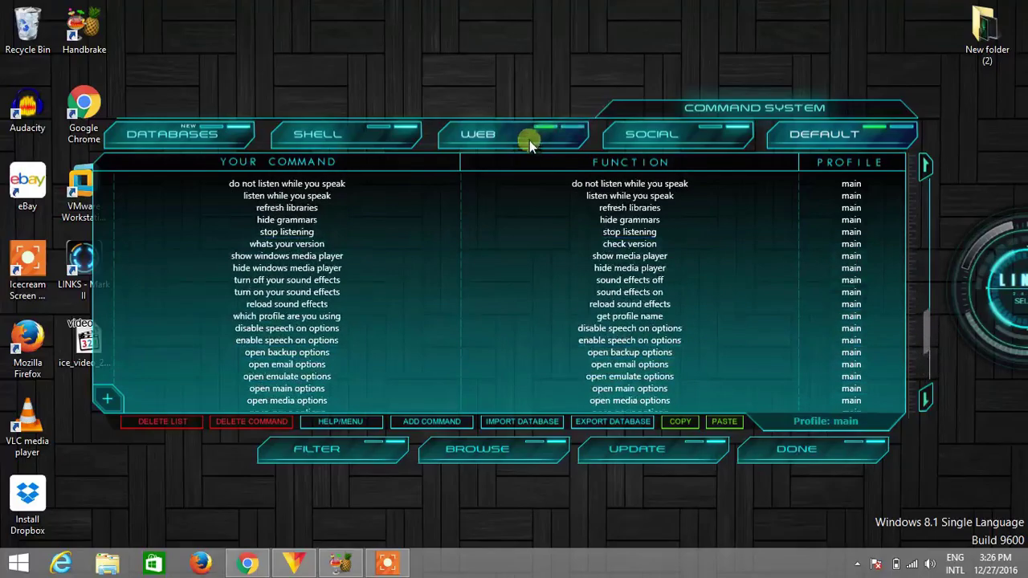
pyautogui.click(671, 134)
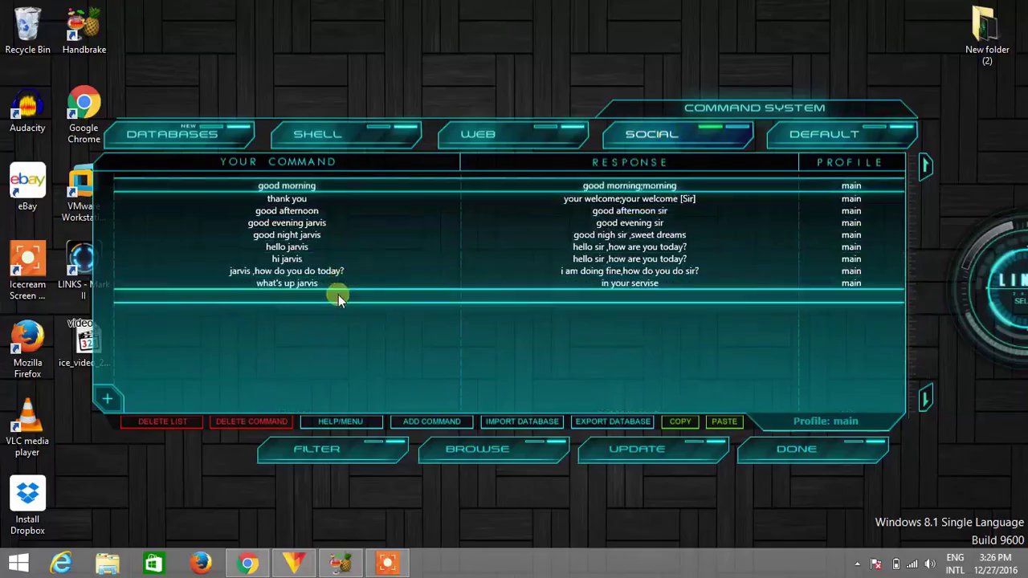
pyautogui.click(338, 295)
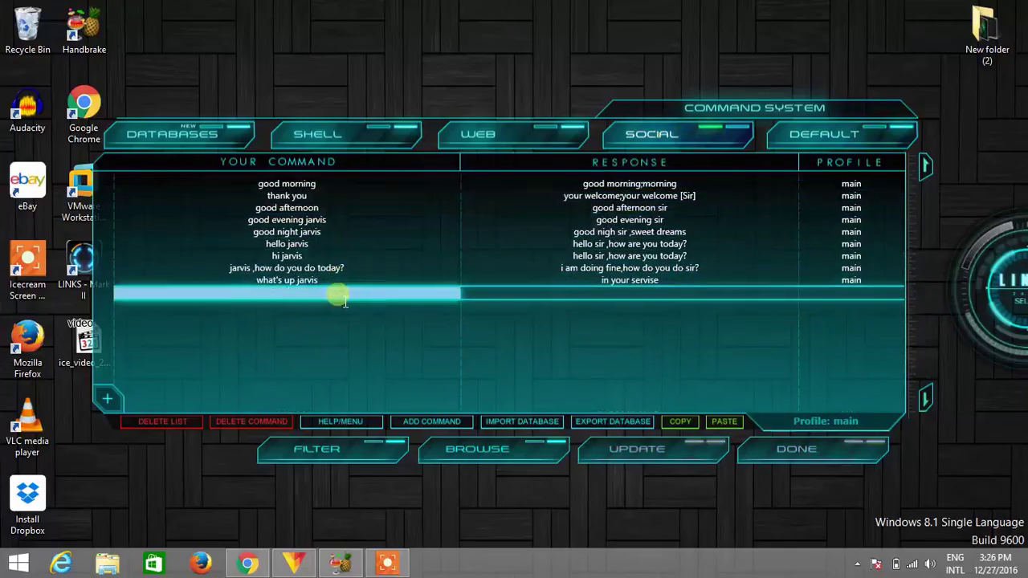
pyautogui.click(629, 294)
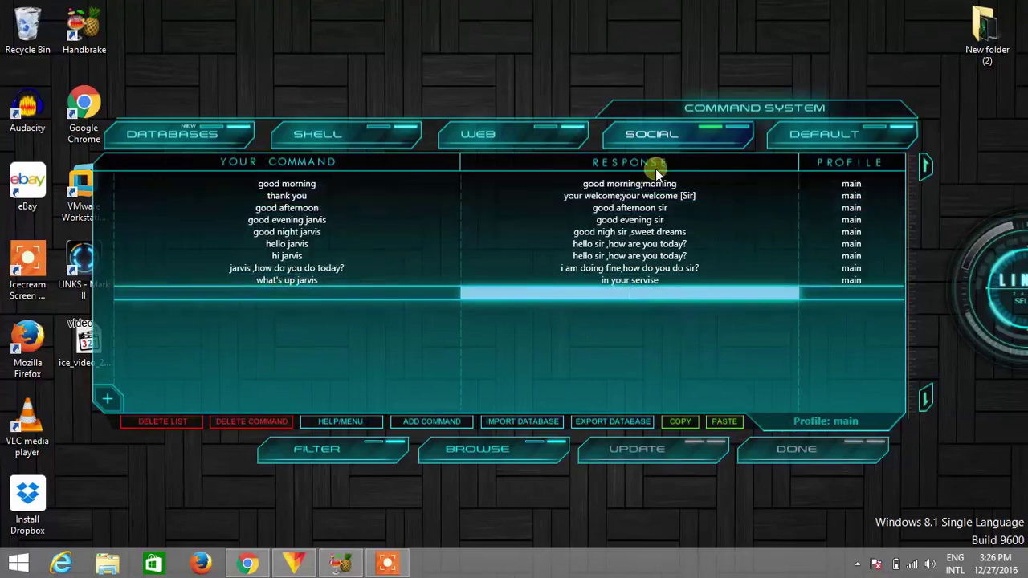
pyautogui.click(867, 297)
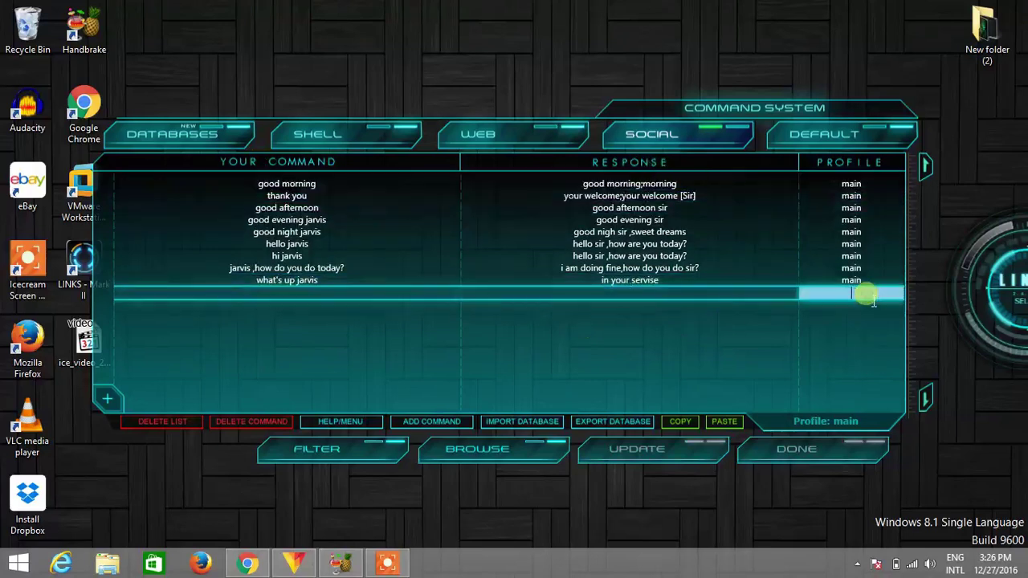
pyautogui.click(641, 452)
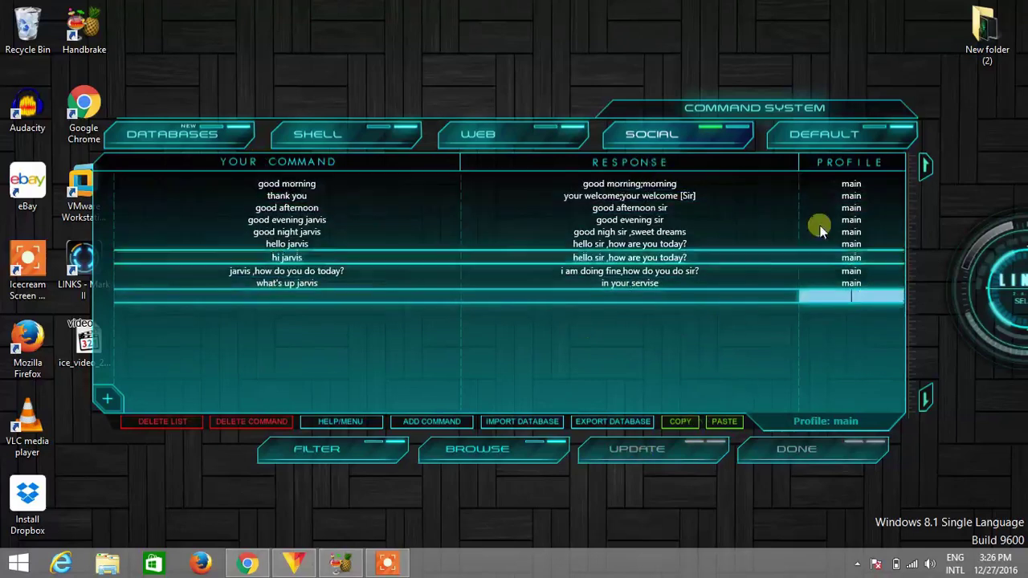
pyautogui.click(514, 130)
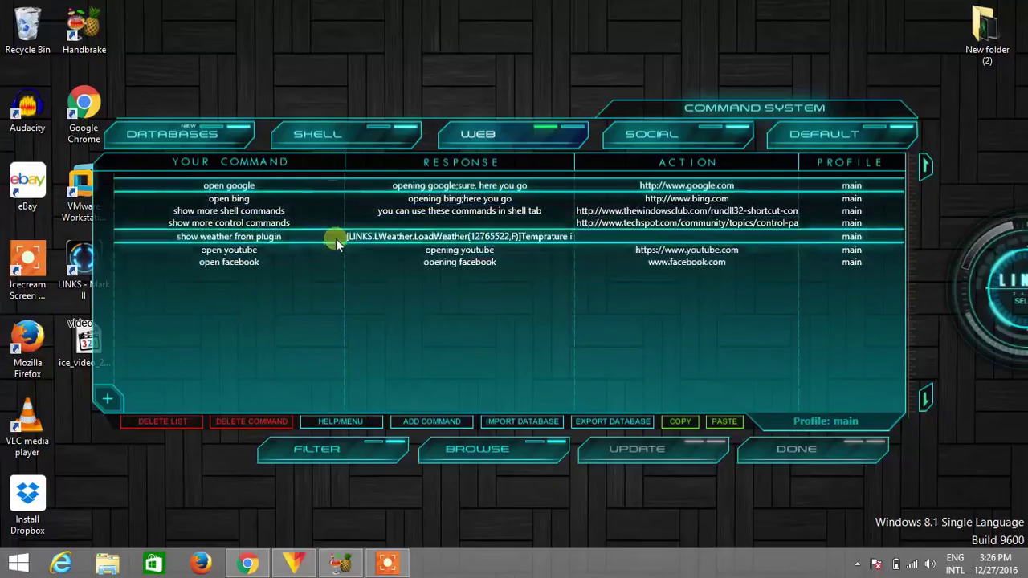
pyautogui.click(267, 273)
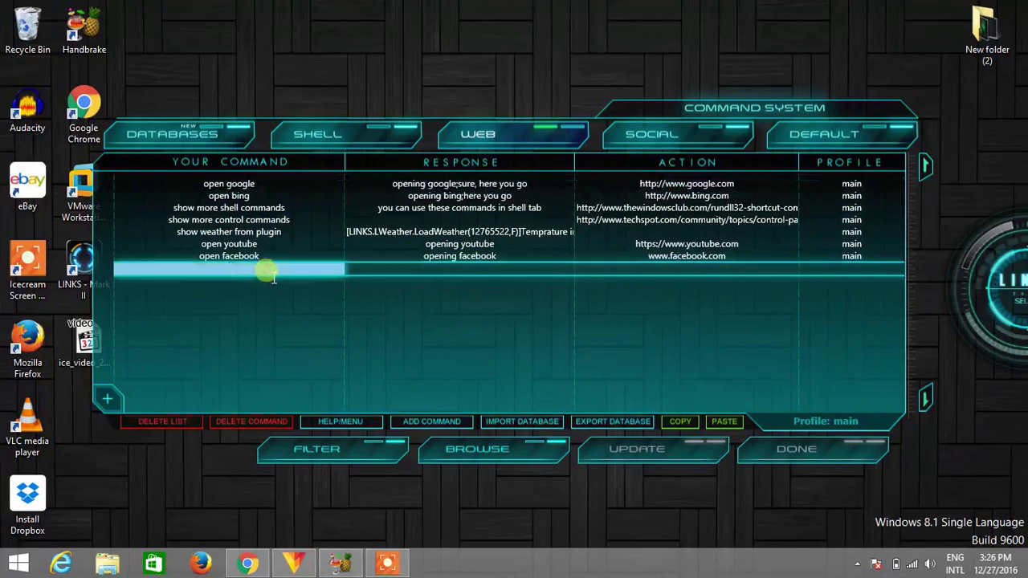
pyautogui.write('open twitter')
pyautogui.press('Tab')
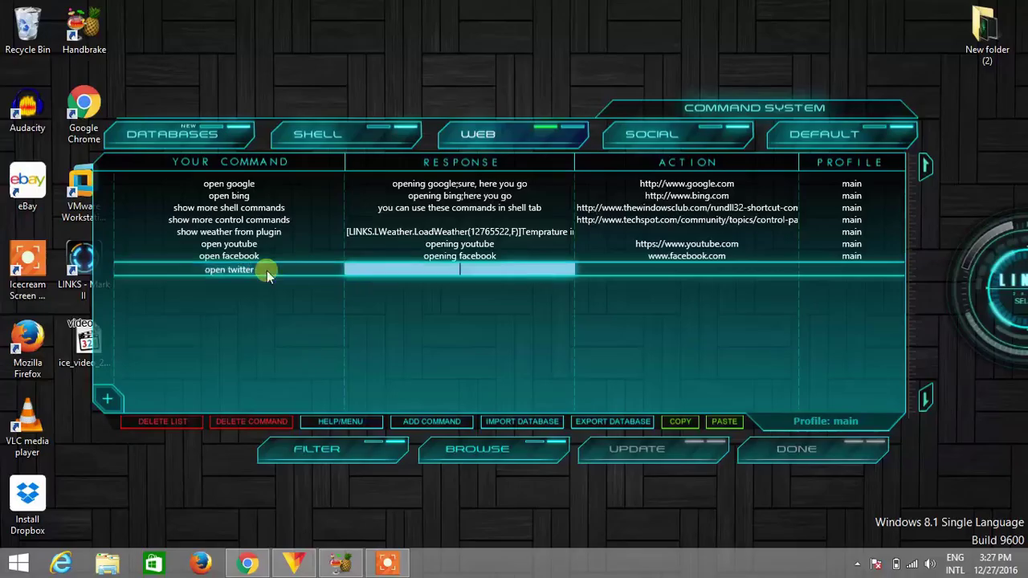
pyautogui.write('opening twitter')
pyautogui.press('Tab')
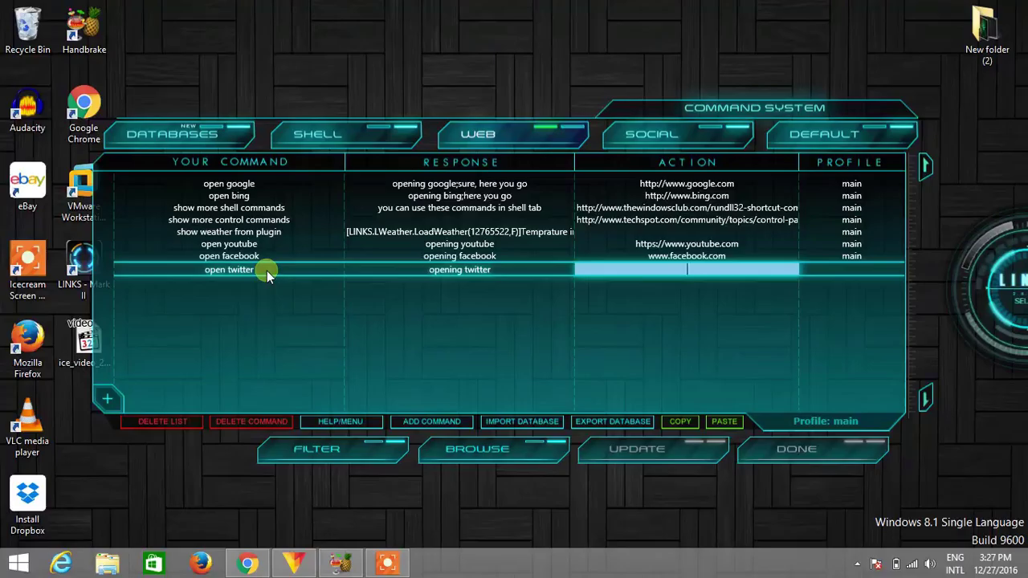
pyautogui.write('Https://www.twitter.com')
pyautogui.press('Tab')
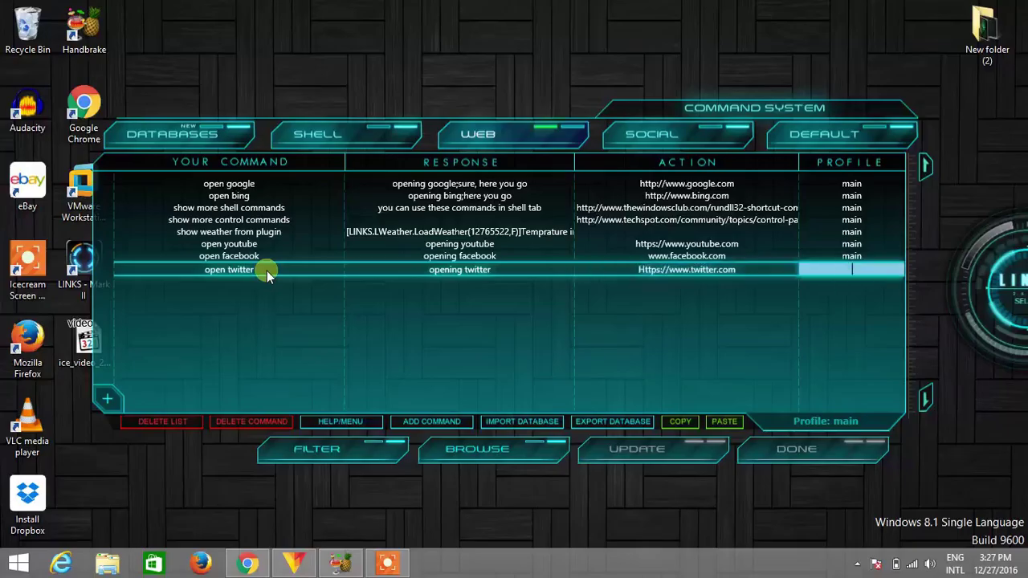
pyautogui.write('main')
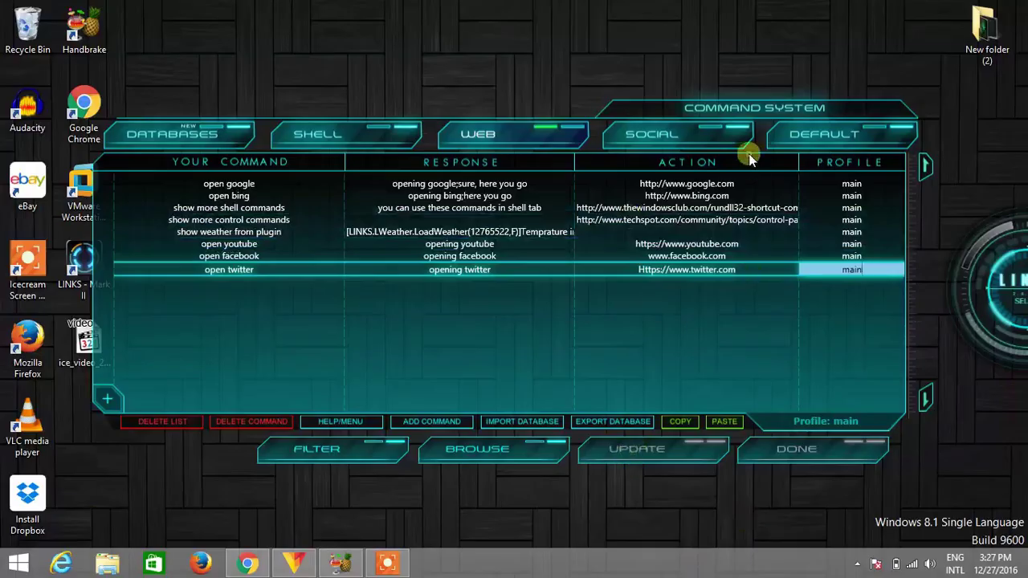
pyautogui.click(651, 446)
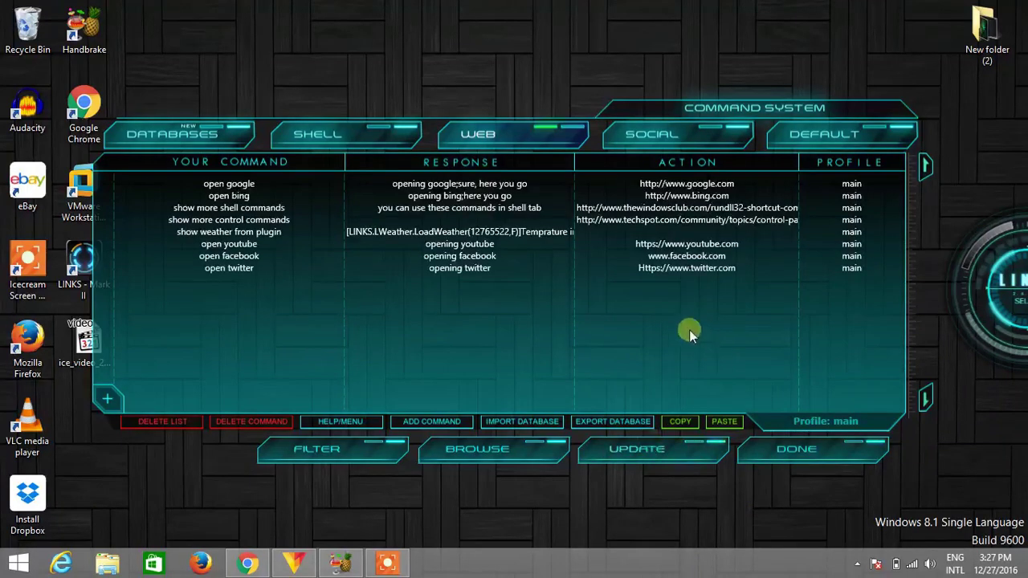
# Close the Command System window with DONE
pyautogui.click(806, 447)
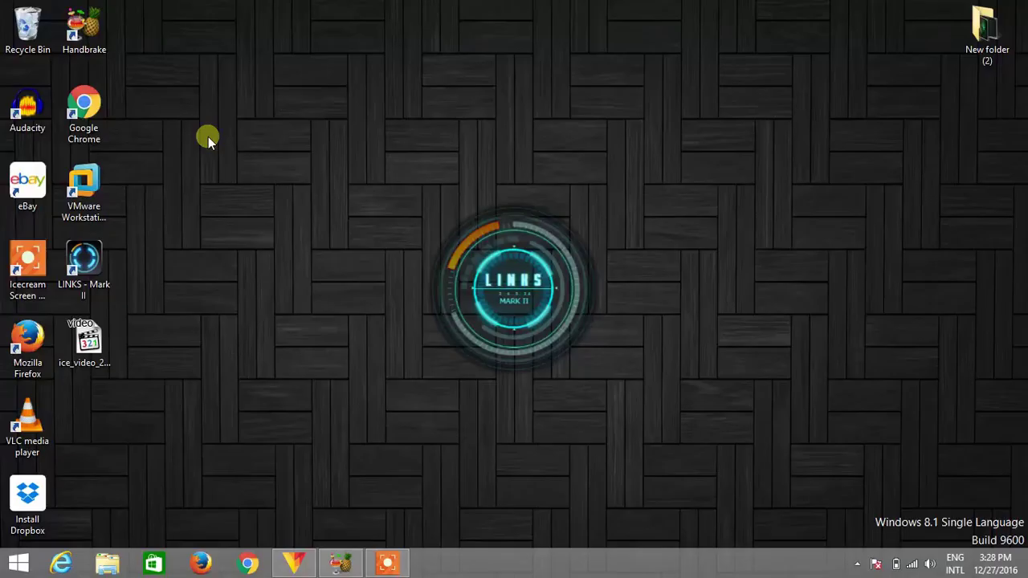
# Create a New folder on the desktop, delete it again, then launch Chrome from the taskbar
pyautogui.hotkey('ctrl', 'shift', 'n')
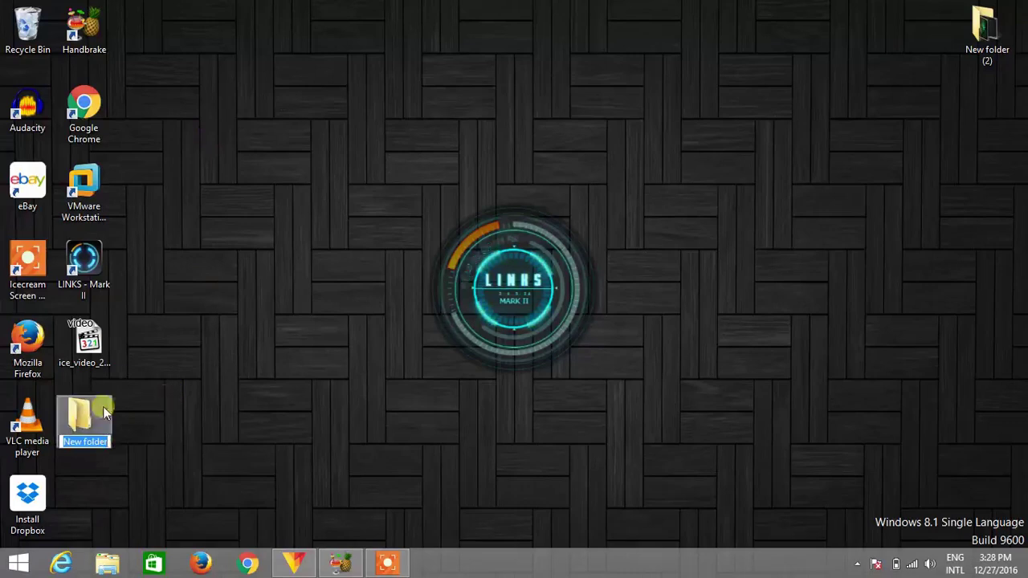
pyautogui.press('Return')
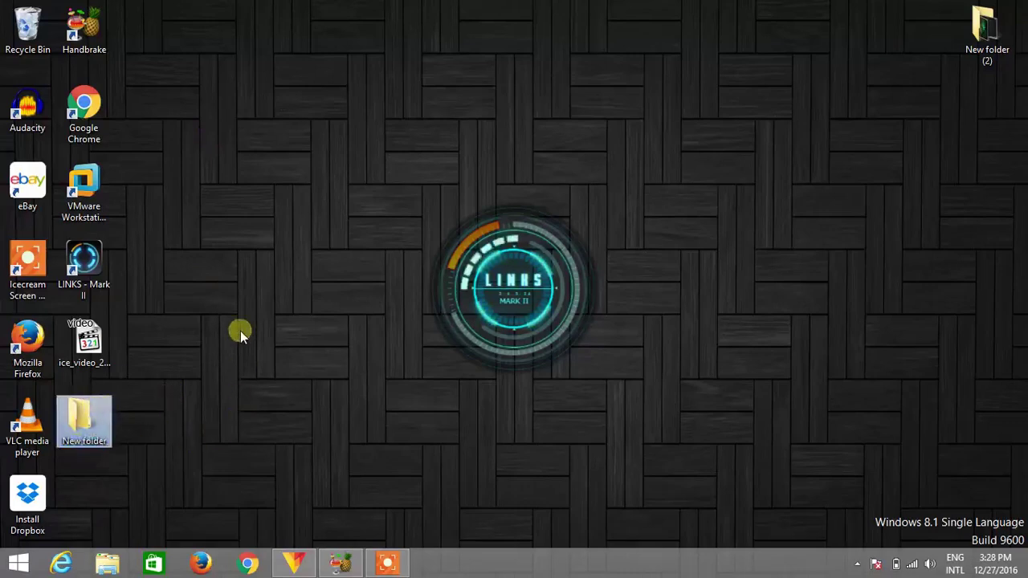
pyautogui.press('Delete')
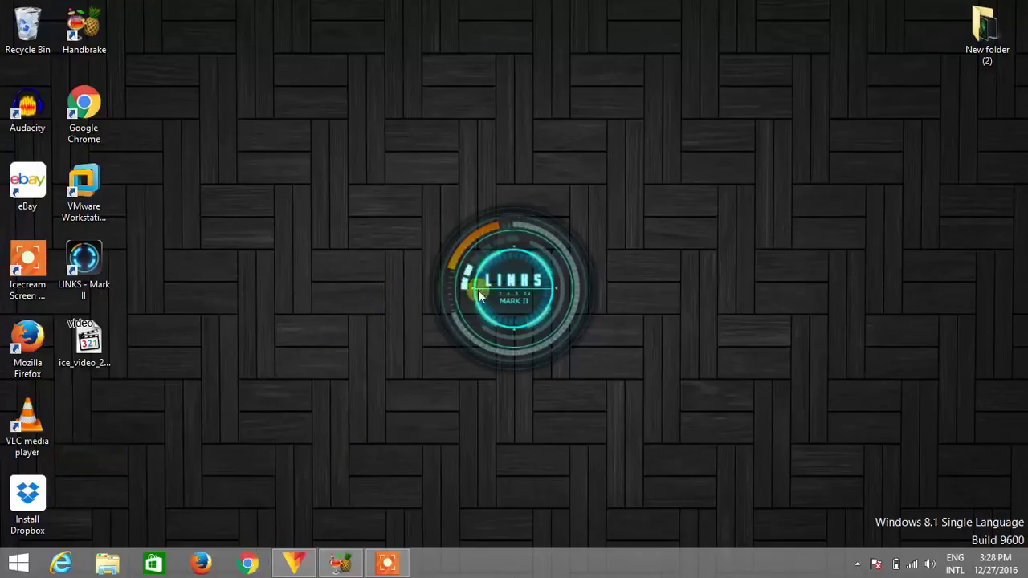
pyautogui.click(248, 564)
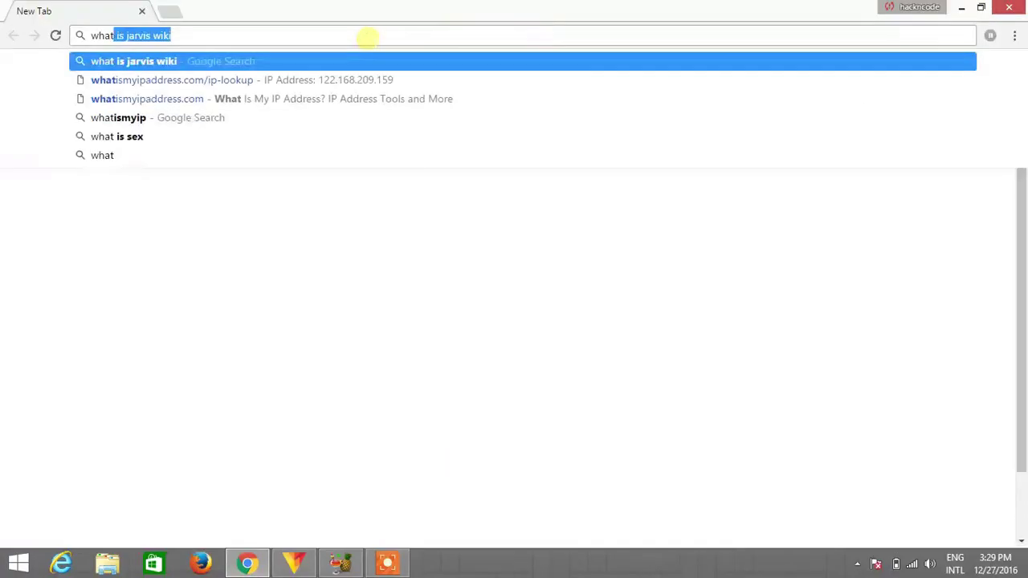
# Search 'what is jarvis wiki', read the Edwin Jarvis Wikipedia lead at 110%, then close Chrome
pyautogui.press('Return')
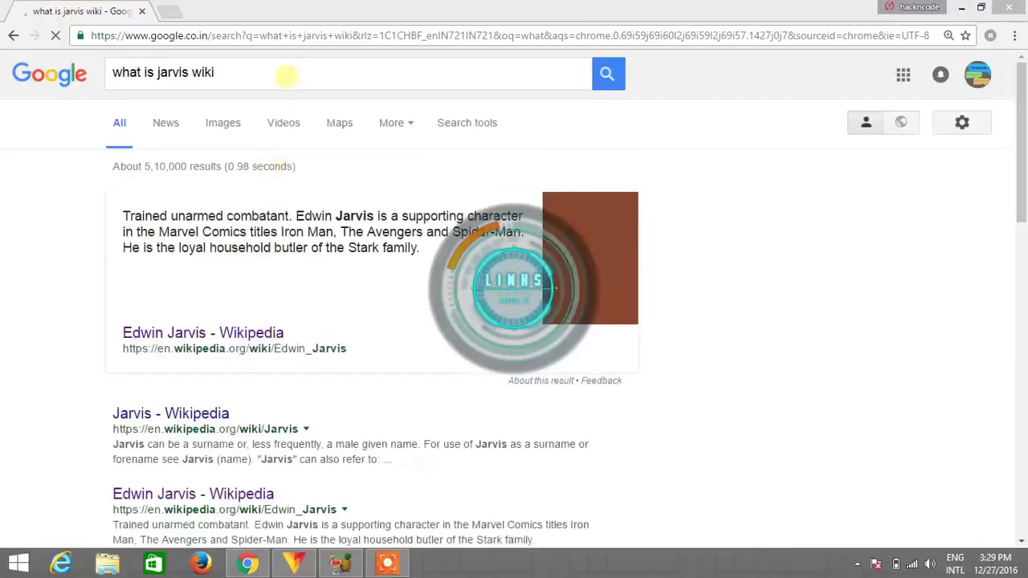
pyautogui.click(230, 336)
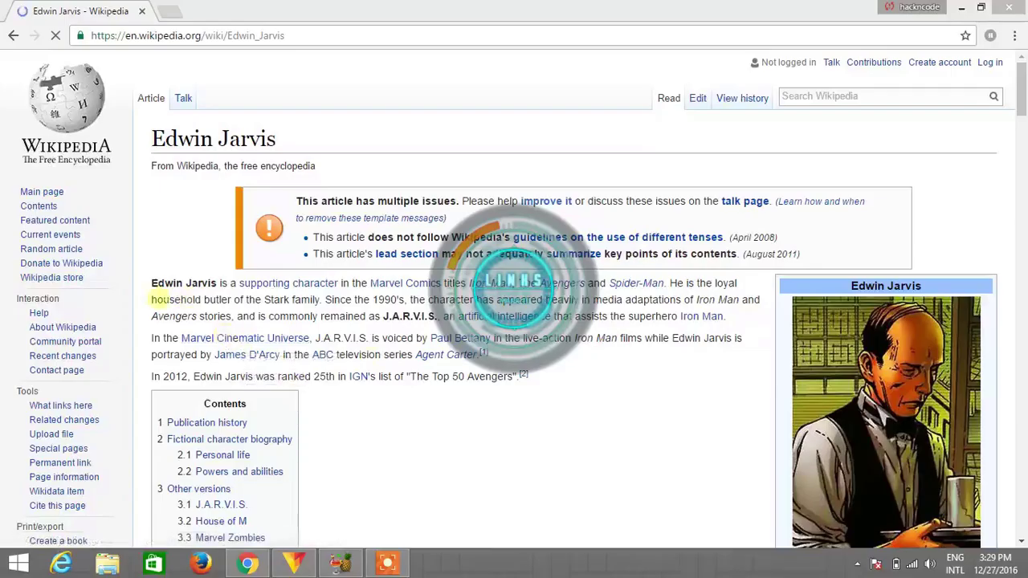
pyautogui.moveTo(146, 291); pyautogui.dragTo(513, 377)
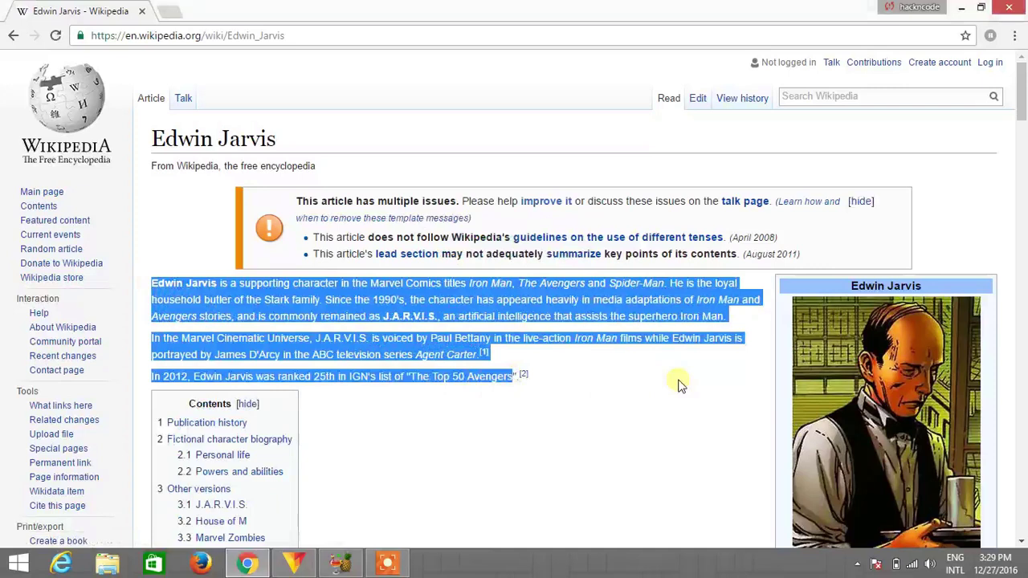
pyautogui.hotkey('ctrl', '+')
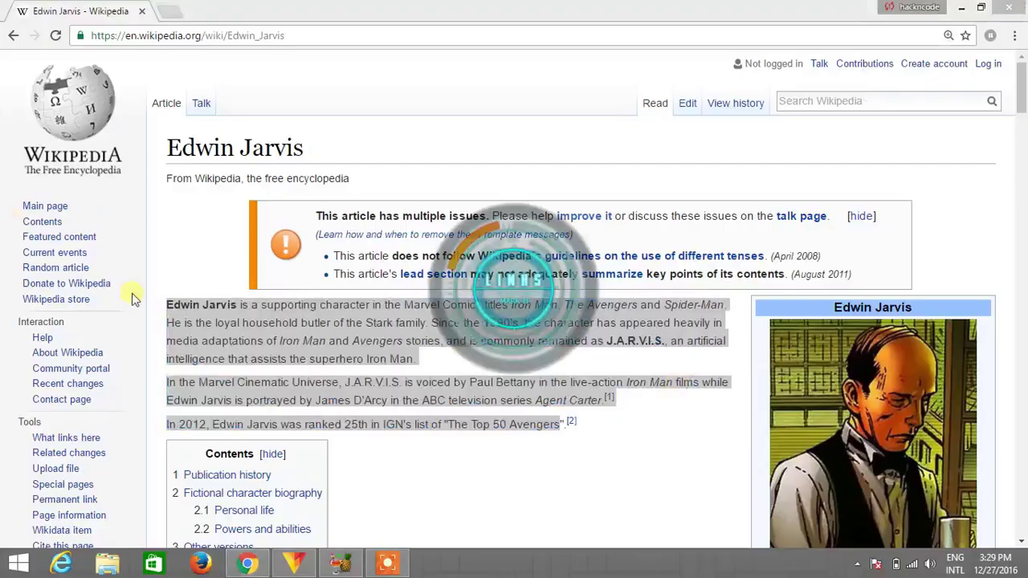
pyautogui.moveTo(167, 303); pyautogui.dragTo(583, 428)
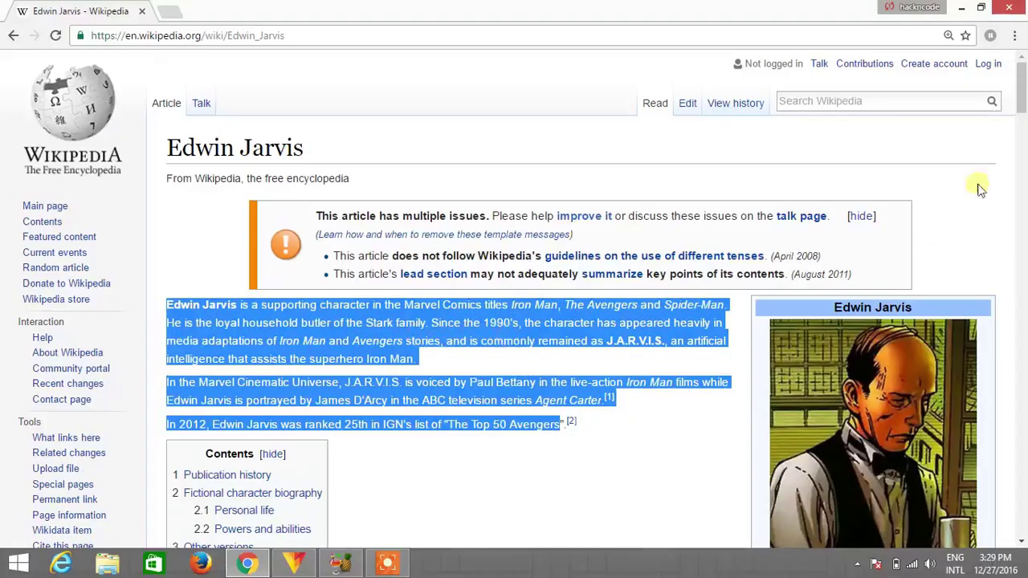
pyautogui.click(1007, 9)
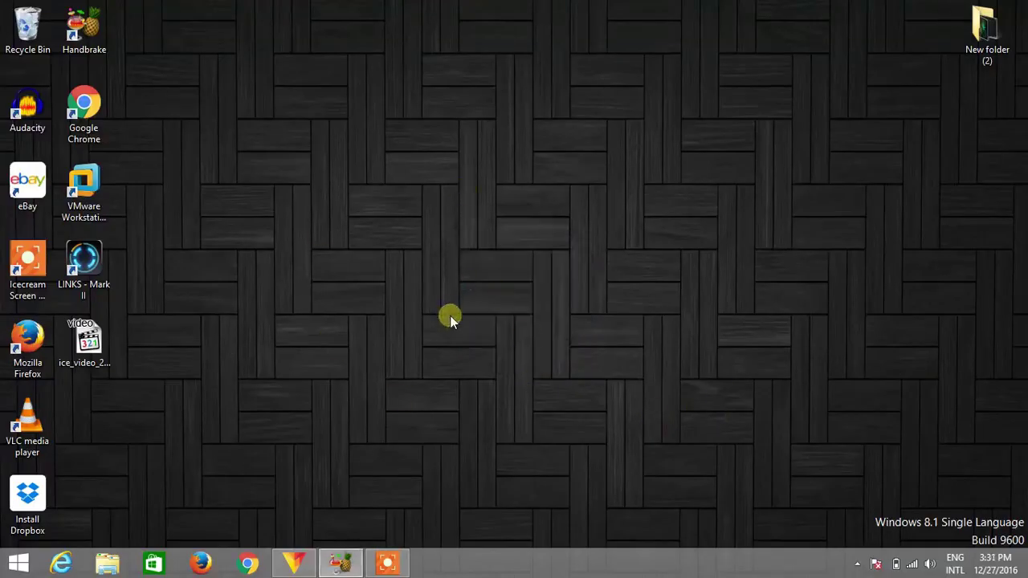
# Refresh the empty Windows 8.1 desktop from its right-click menu once LINKS has closed
pyautogui.rightClick(433, 151)
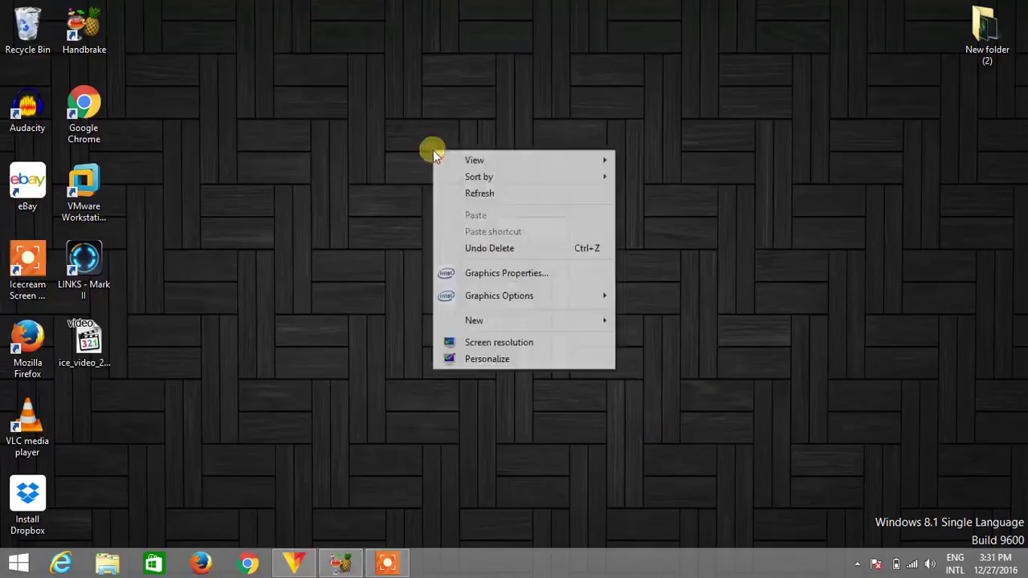
pyautogui.click(514, 195)
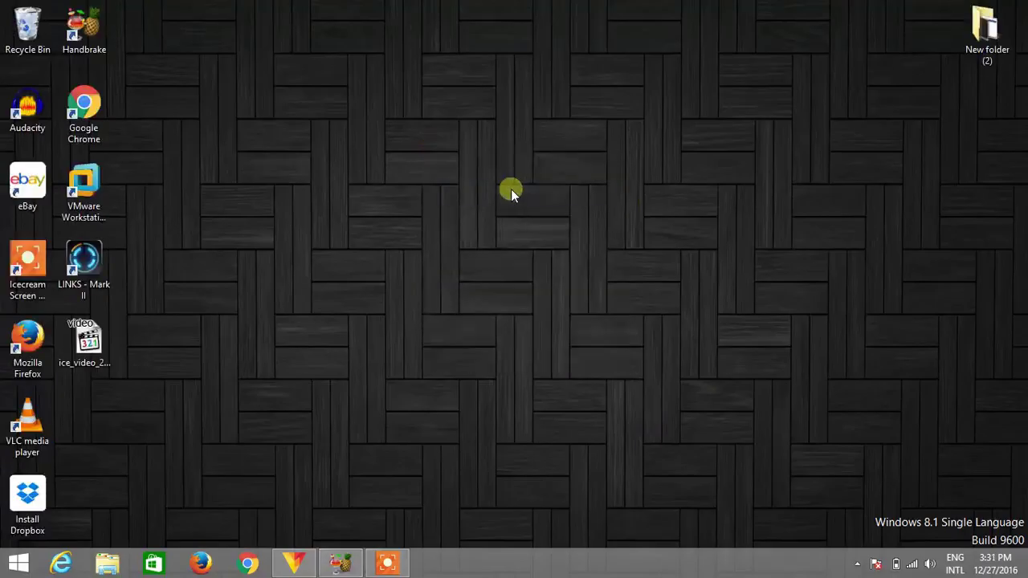